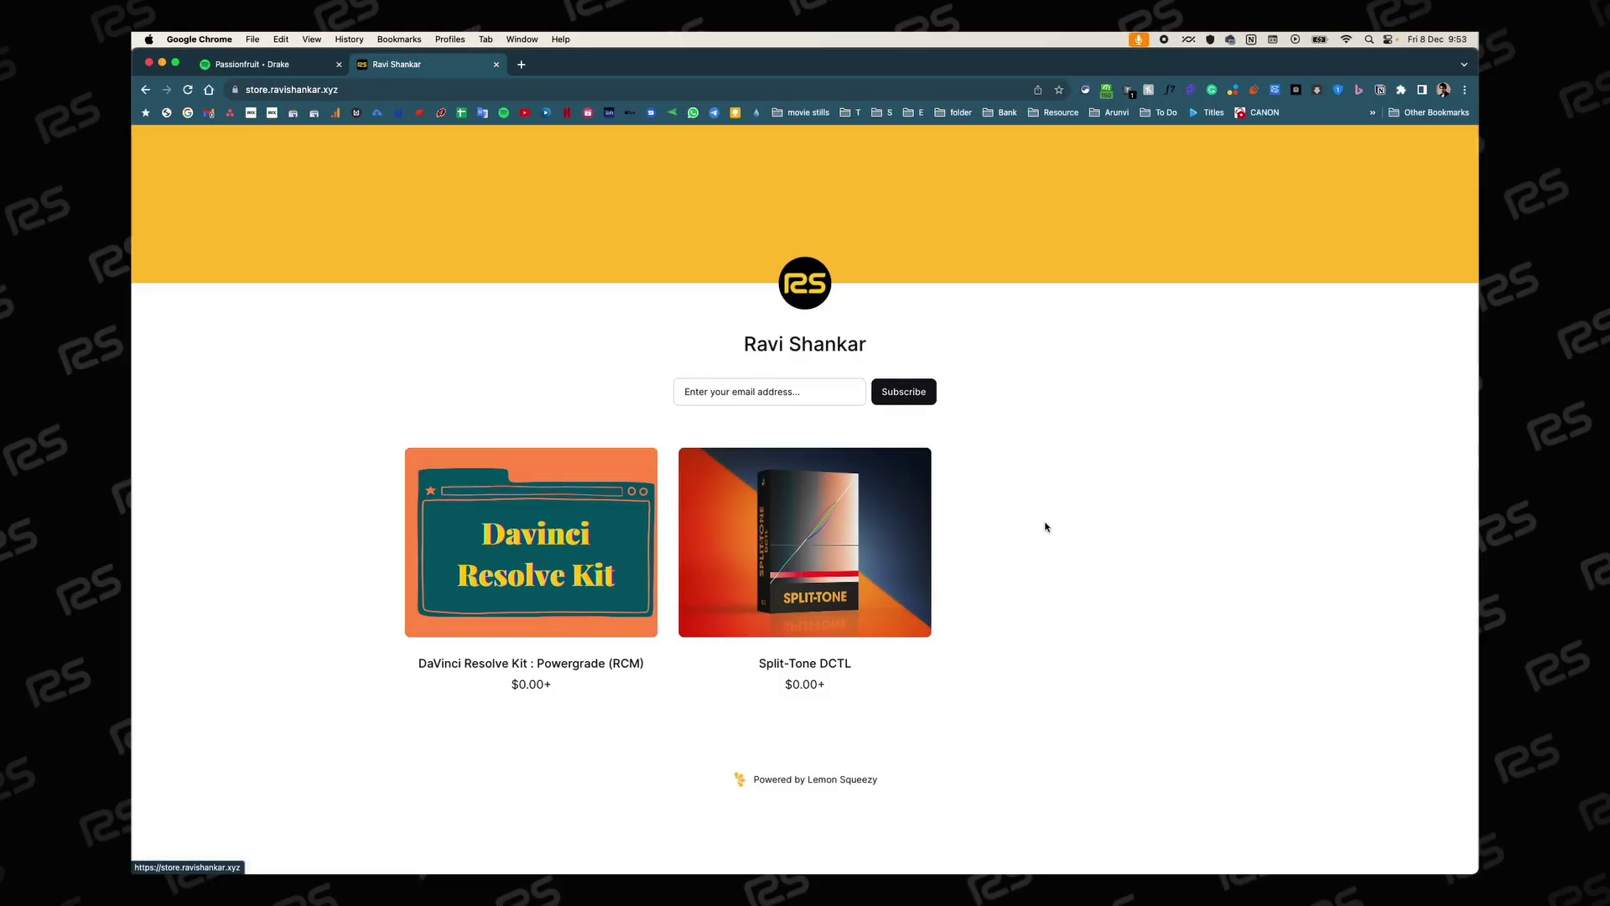
- Go to the Split-Tone DCTL product's checkout page from the store listing
click(820, 541)
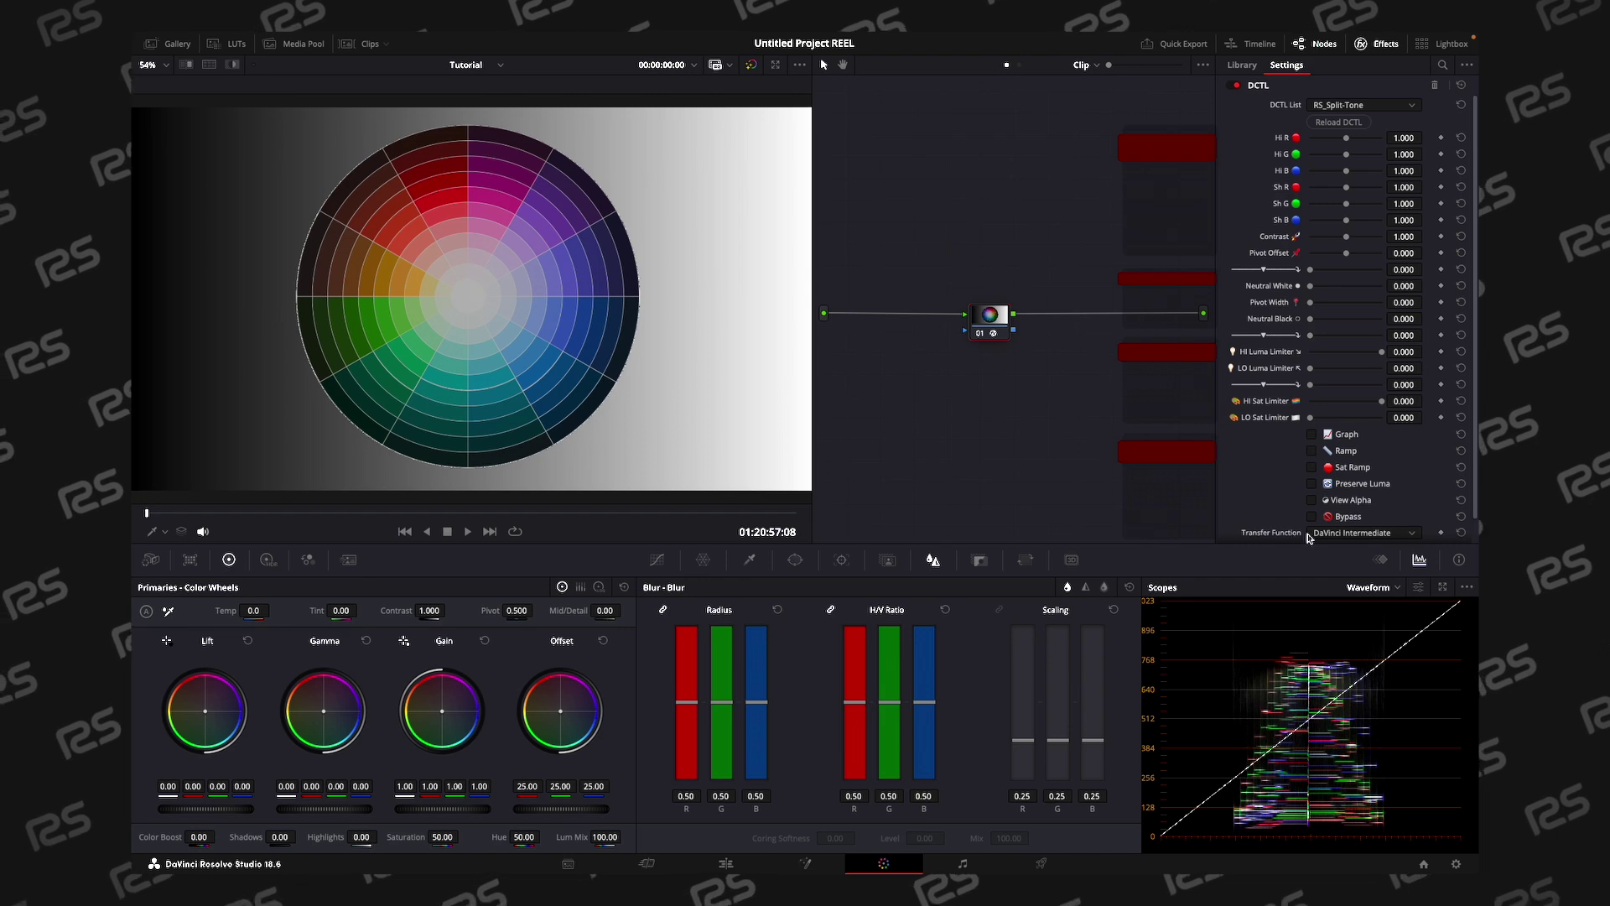
click(1357, 532)
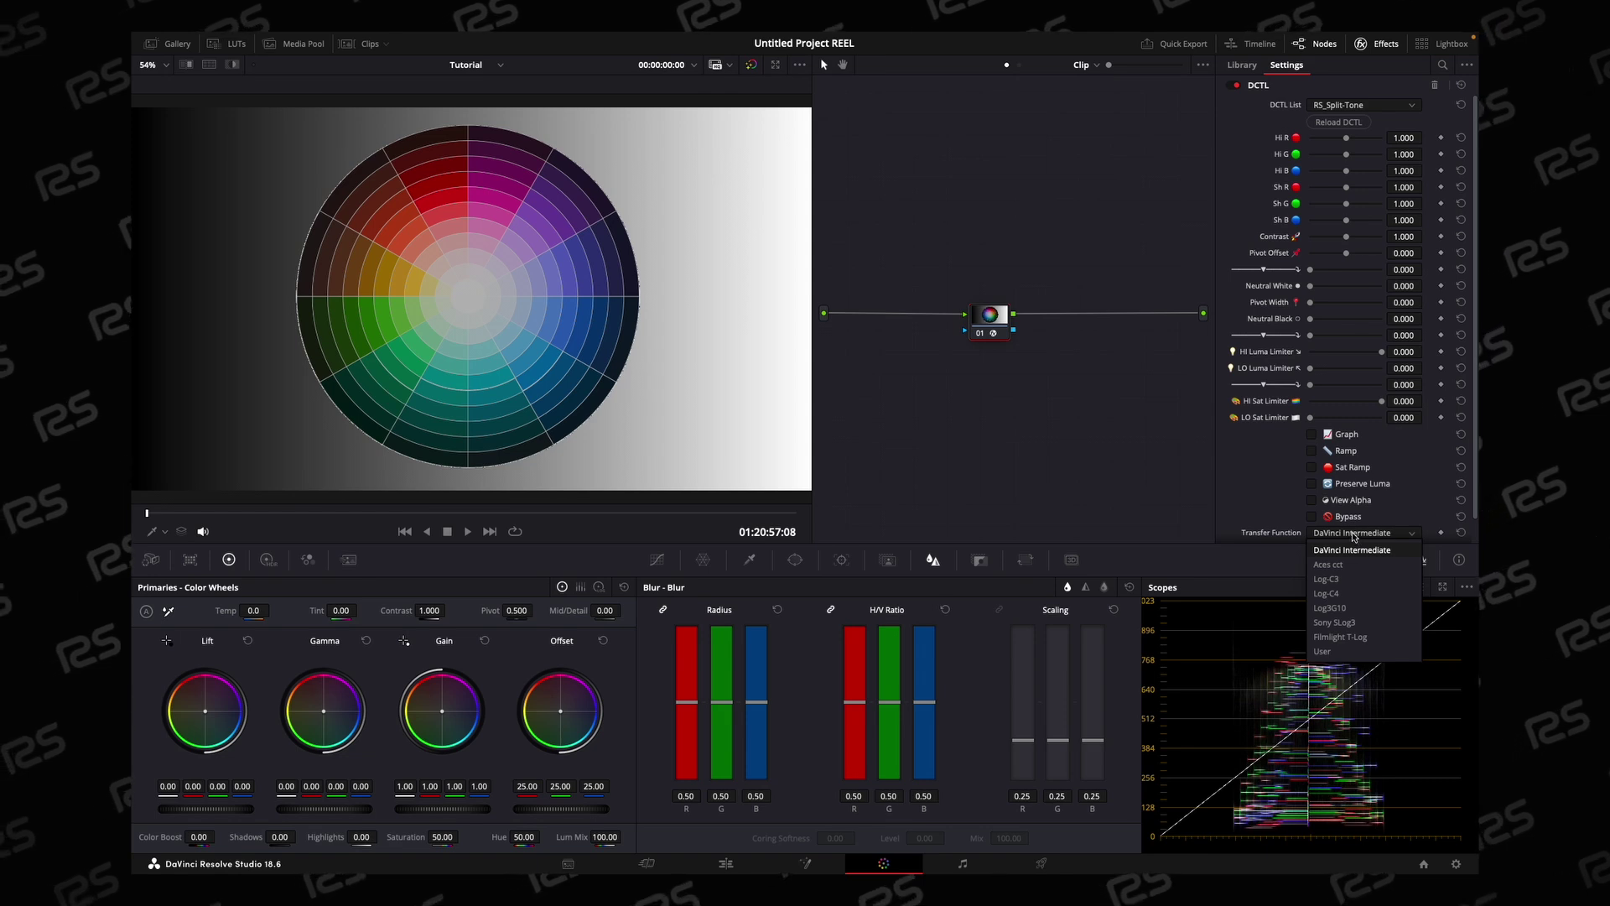
key(Escape)
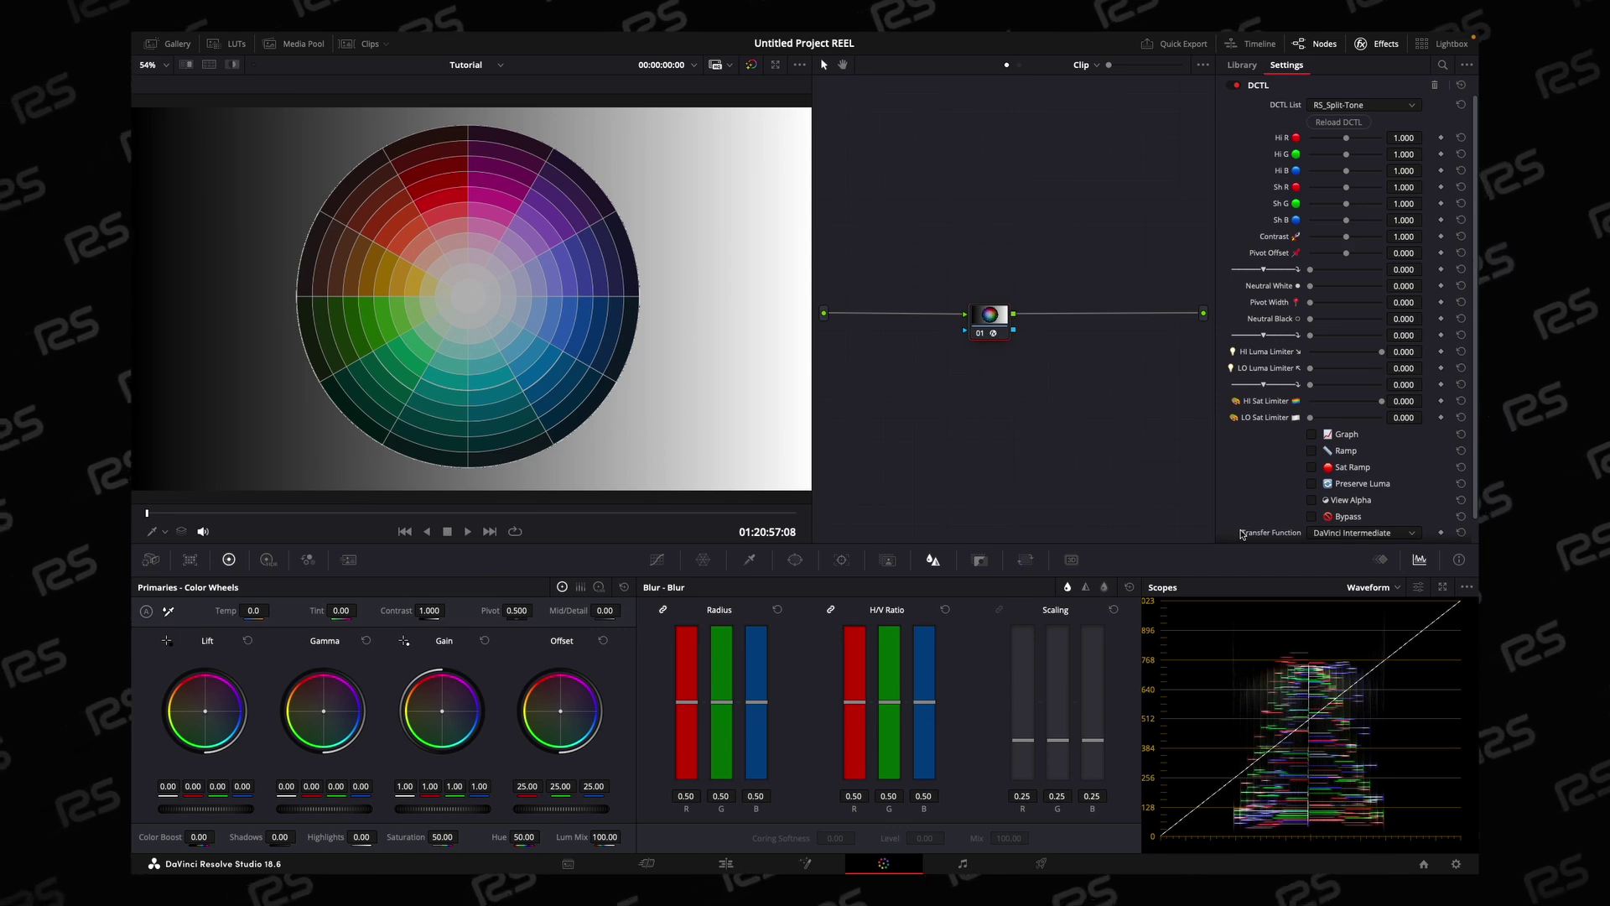
- Enable the Graph, Ramp and Sat Ramp overlays, and leave Preserve Luma off after testing it
click(1330, 435)
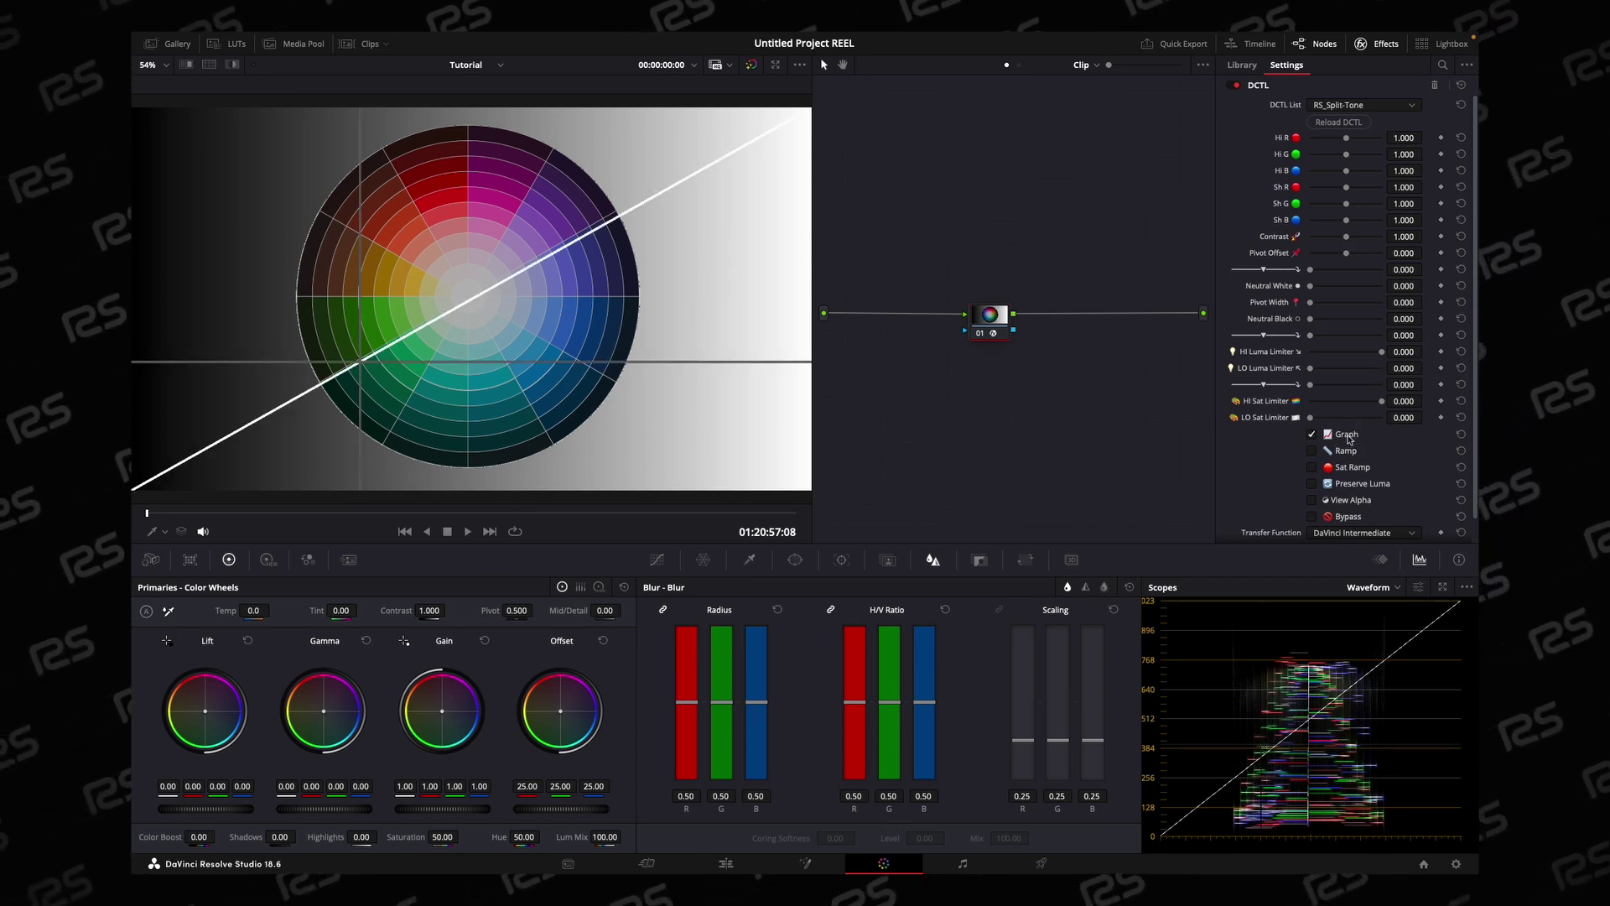
click(1329, 450)
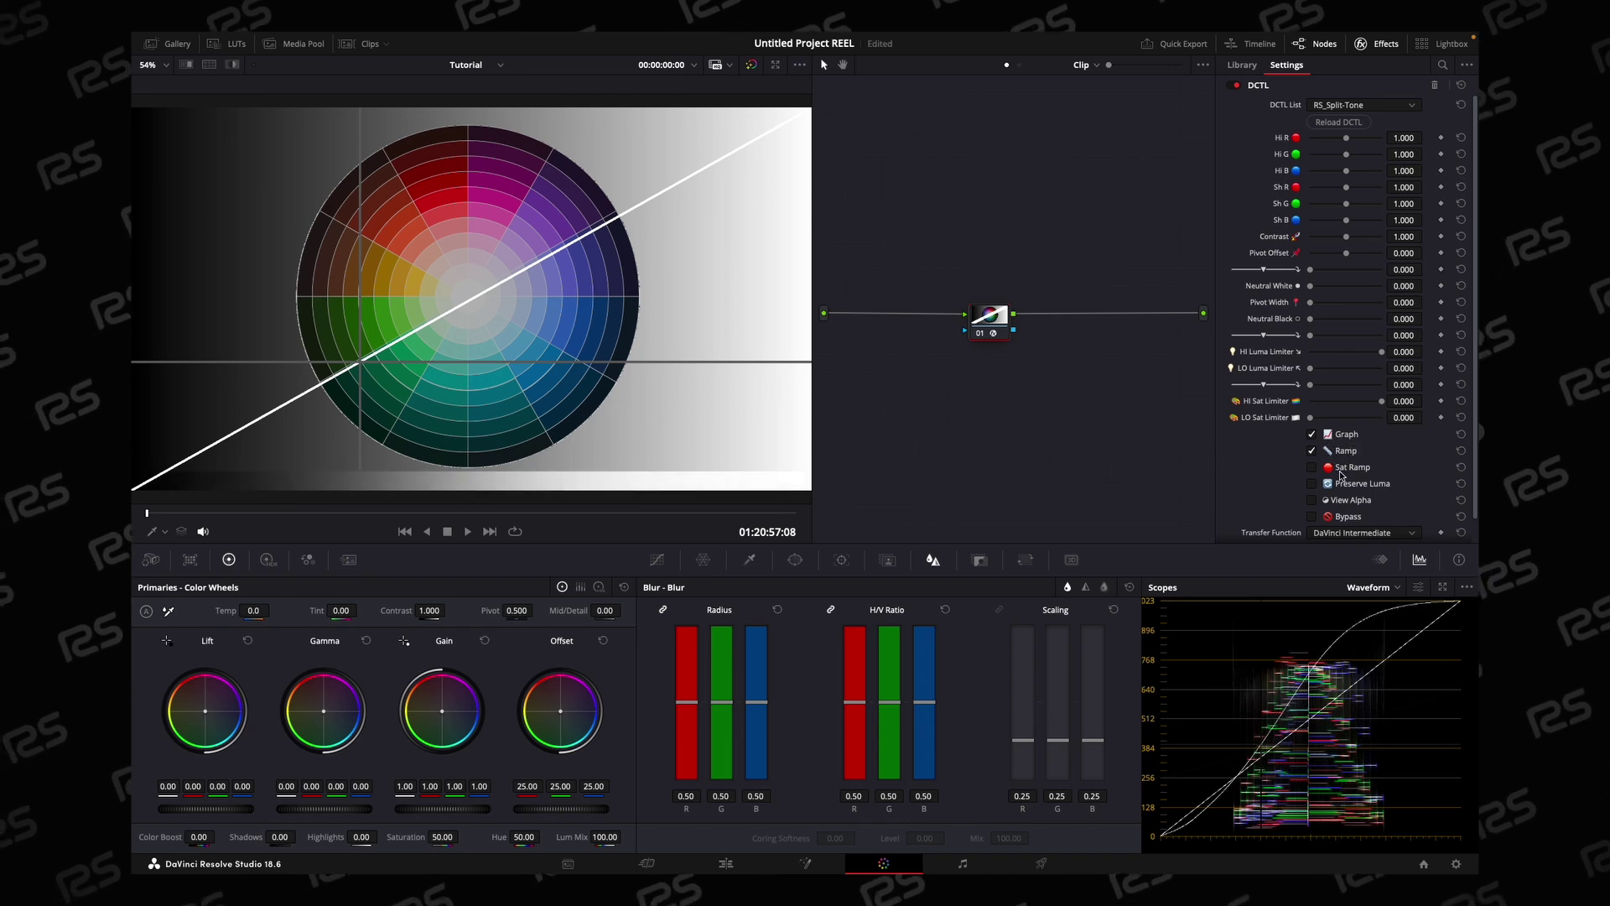
click(1329, 467)
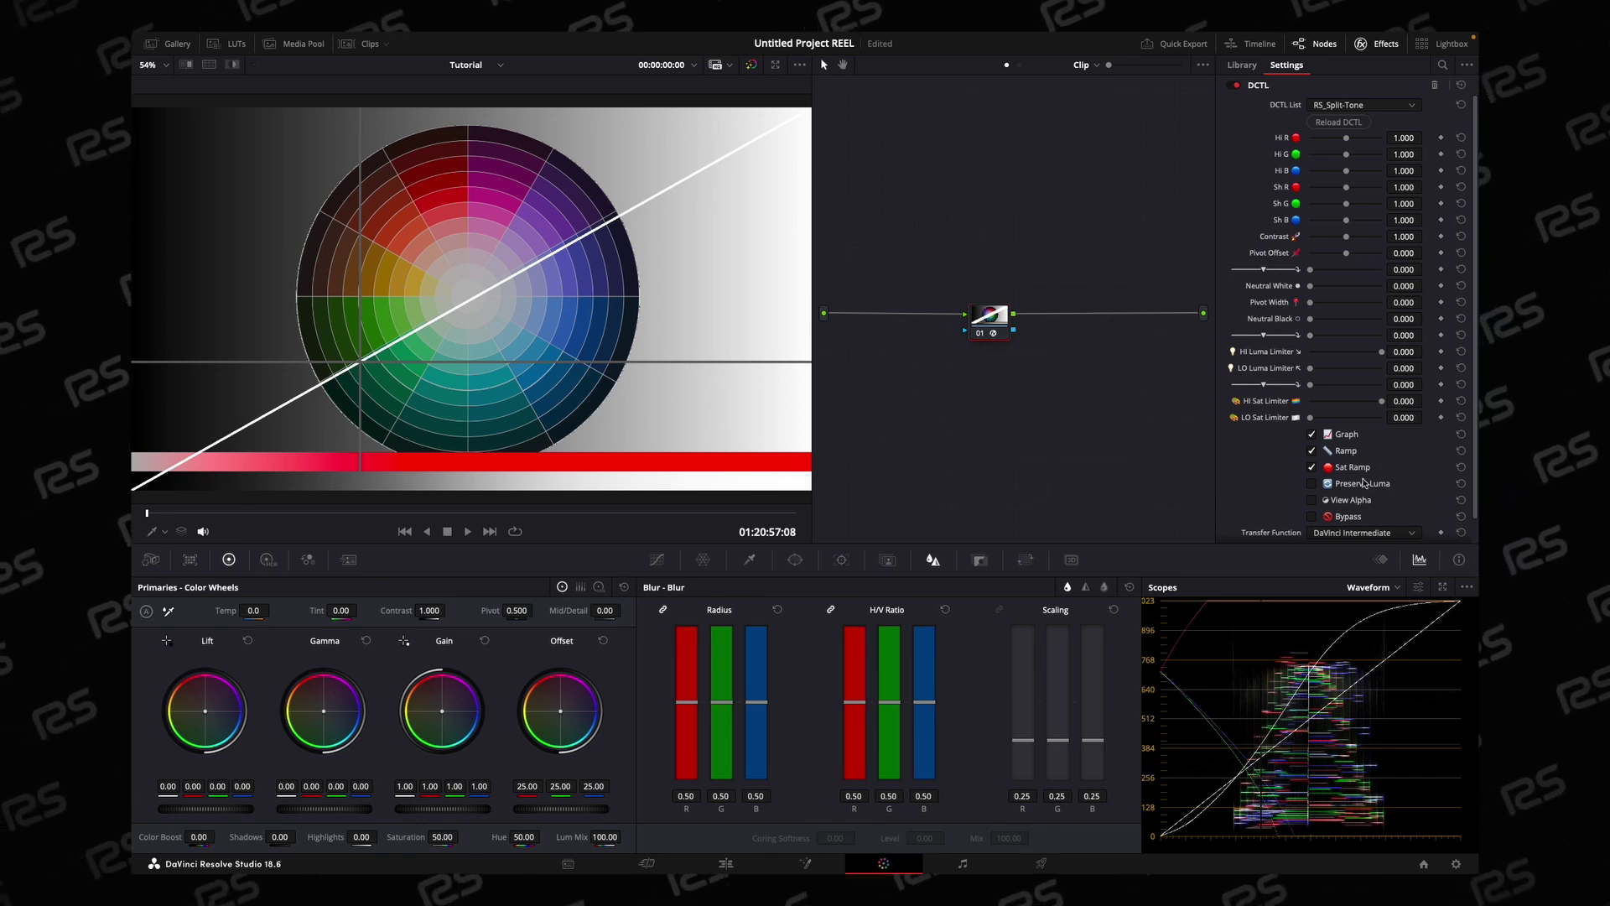
click(1359, 485)
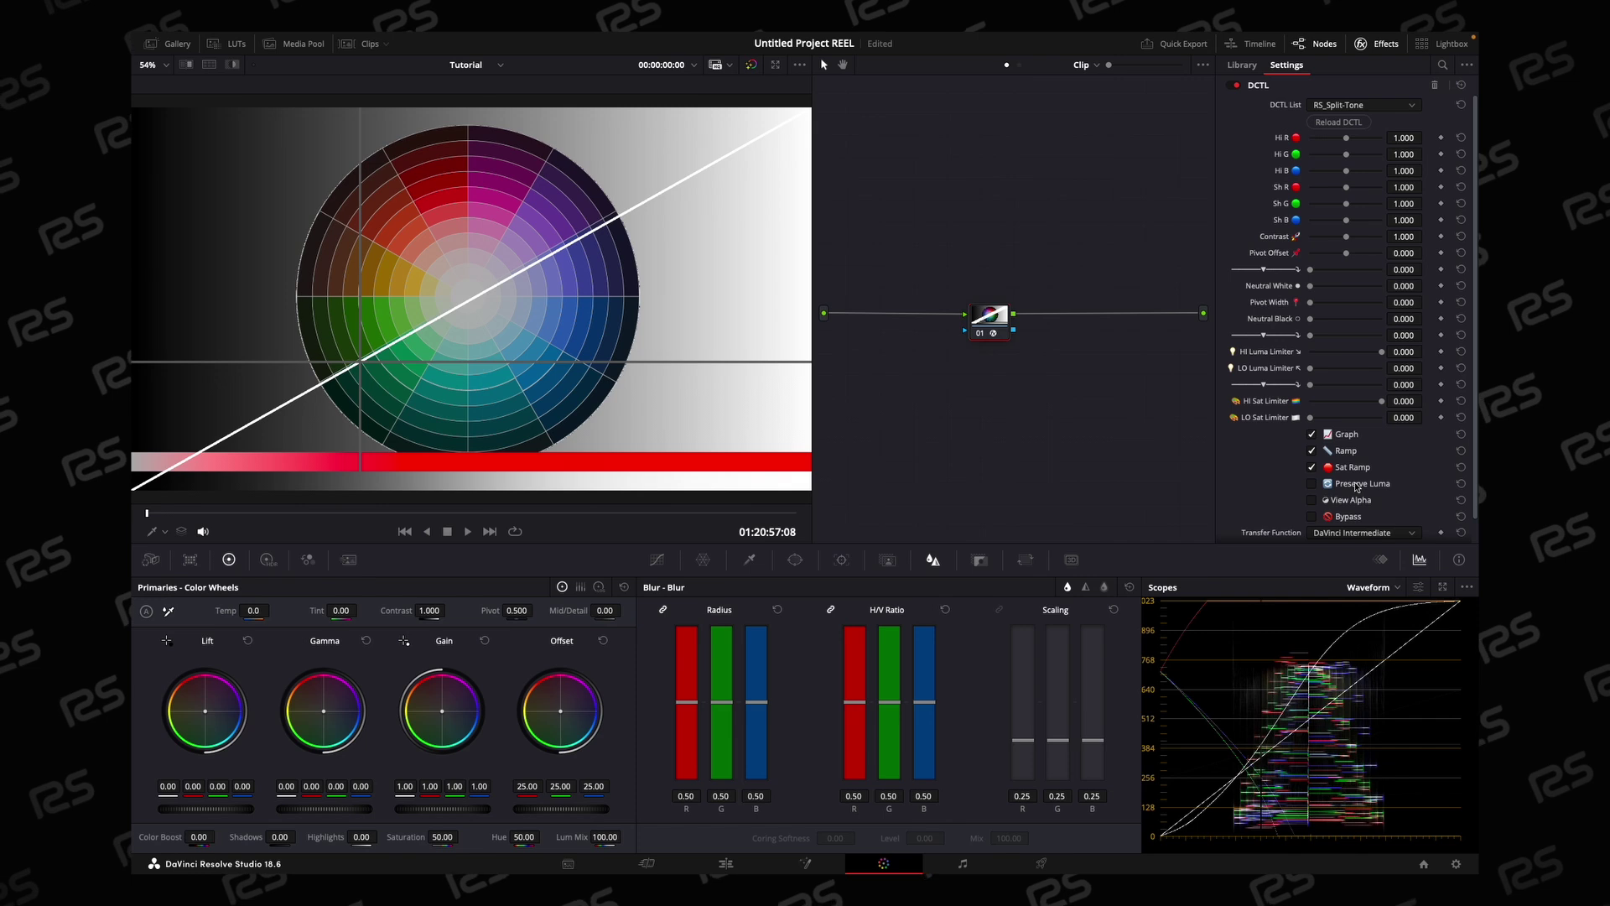
click(1359, 485)
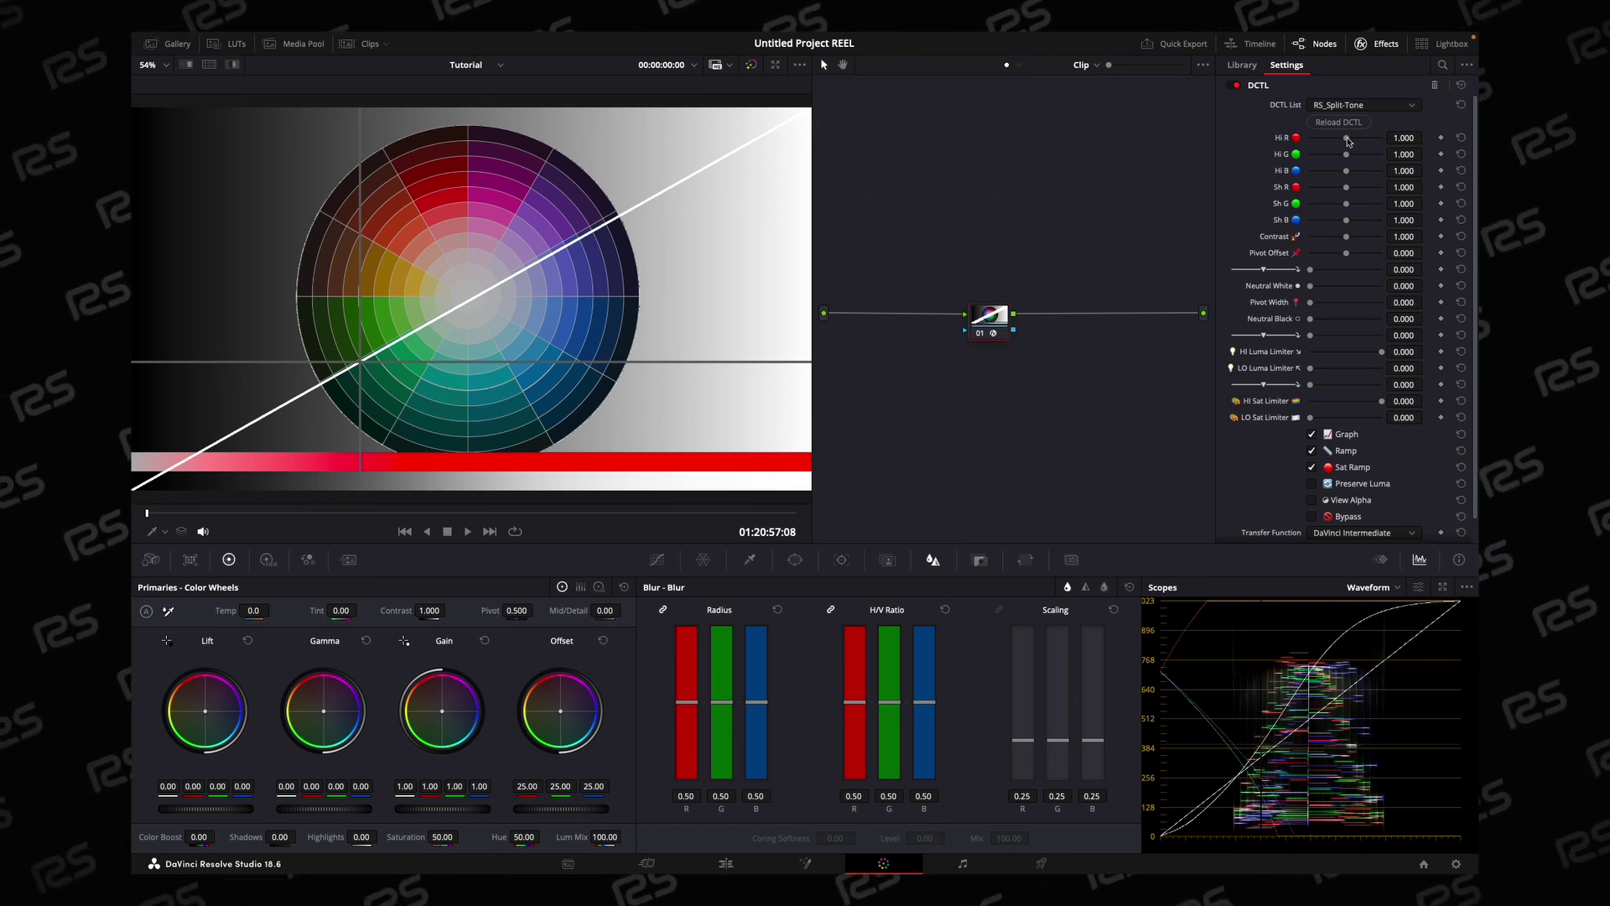
- Push highlights toward red, enable Preserve Luma, and raise split-tone contrast to about 1.49
mouse_move(1347, 138)
mouse_down()
mouse_move(1368, 138)
mouse_move(1330, 172)
mouse_move(1364, 238)
mouse_up()
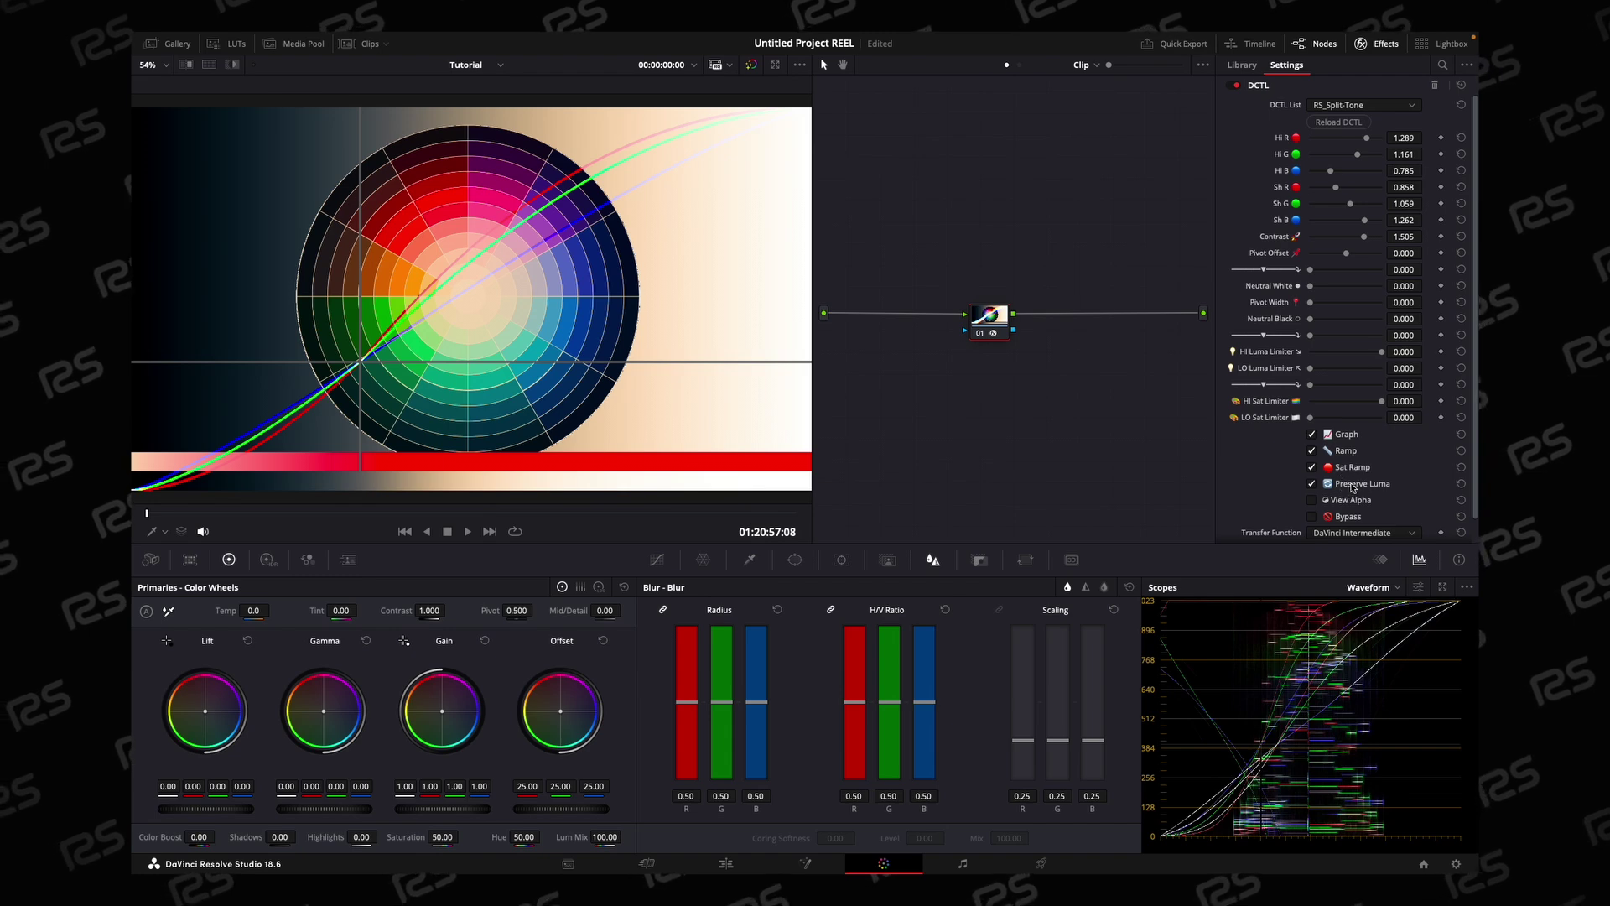
click(1348, 449)
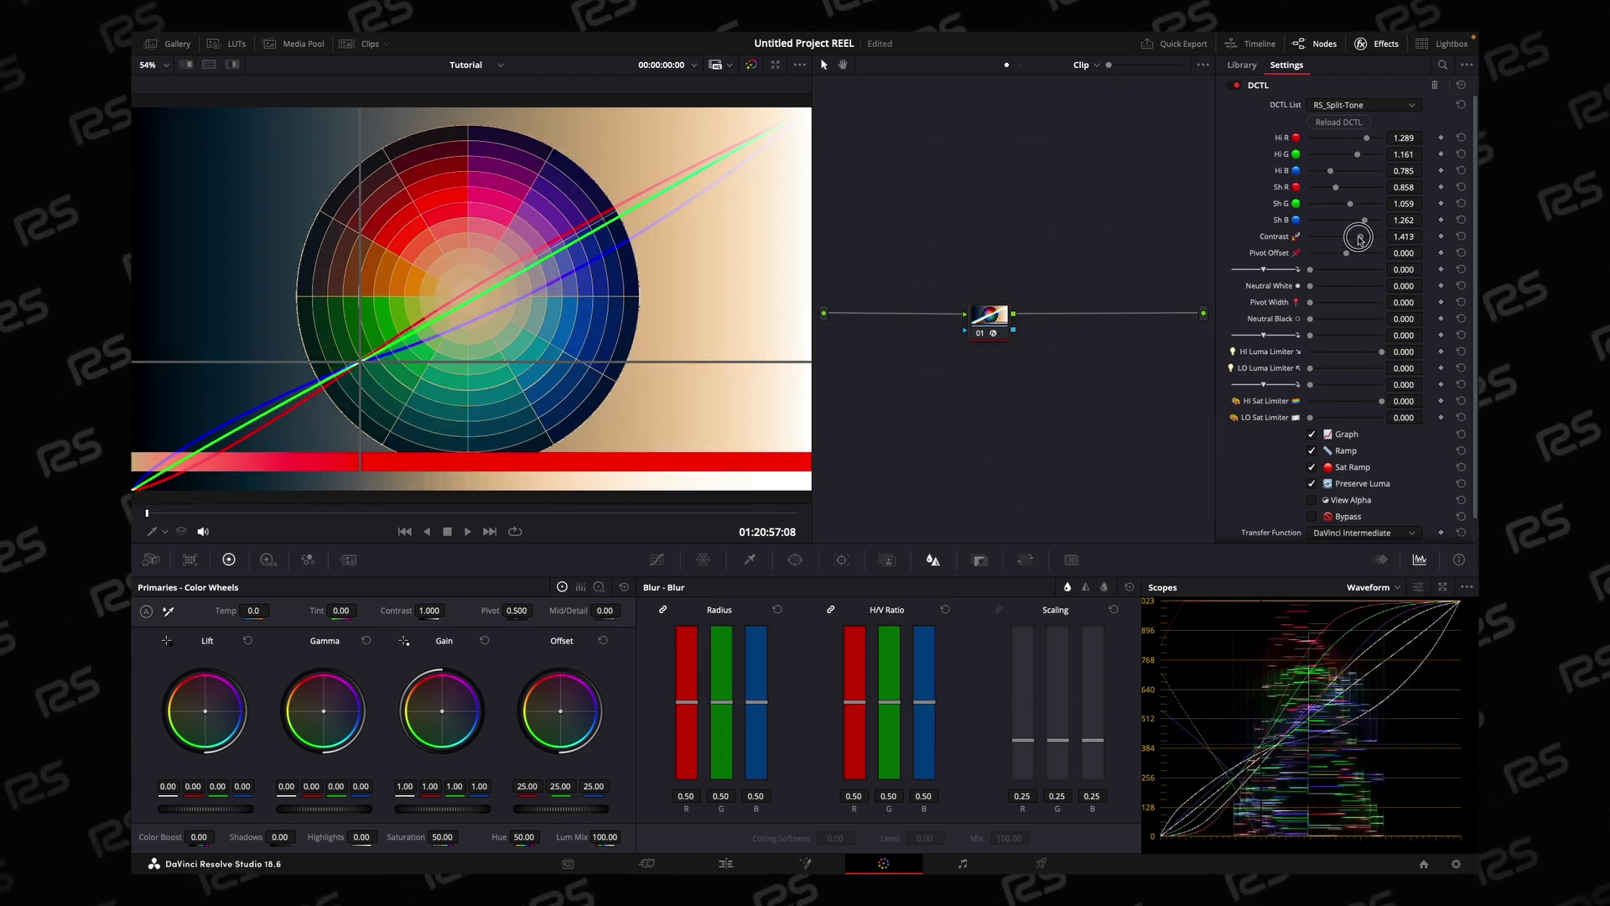
drag(1364, 239, 1368, 239)
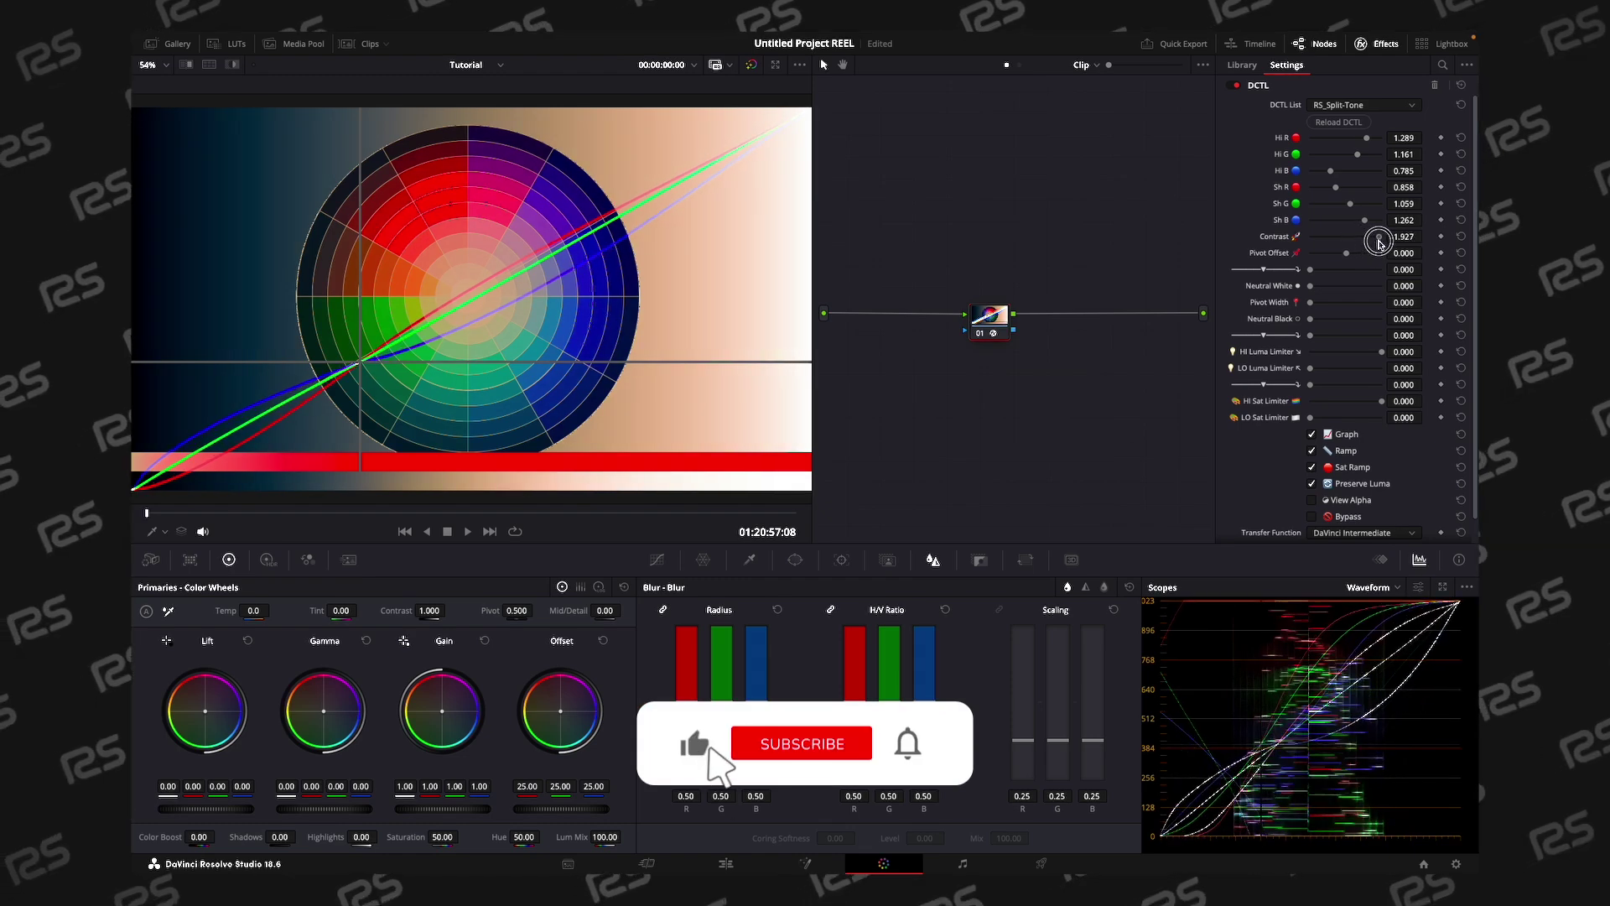
mouse_move(1368, 239)
mouse_down()
mouse_move(1381, 241)
mouse_move(1362, 240)
mouse_up()
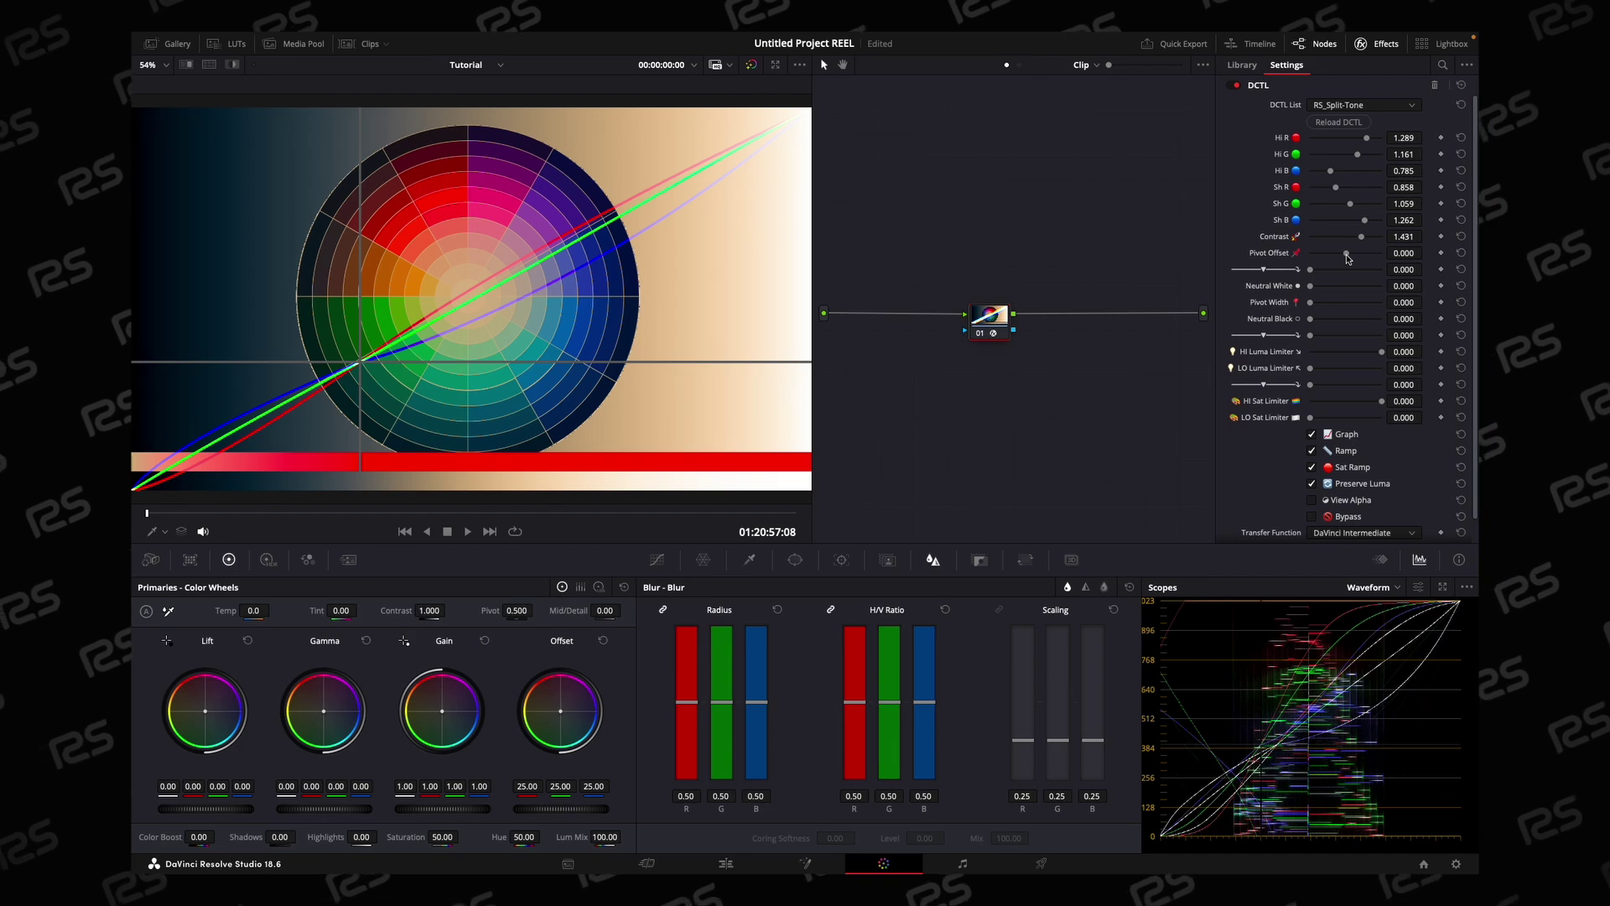
- Set Pivot Offset to 0.119, with Neutral White, Pivot Width and Neutral Black near 0.1
drag(1347, 257, 1240, 275)
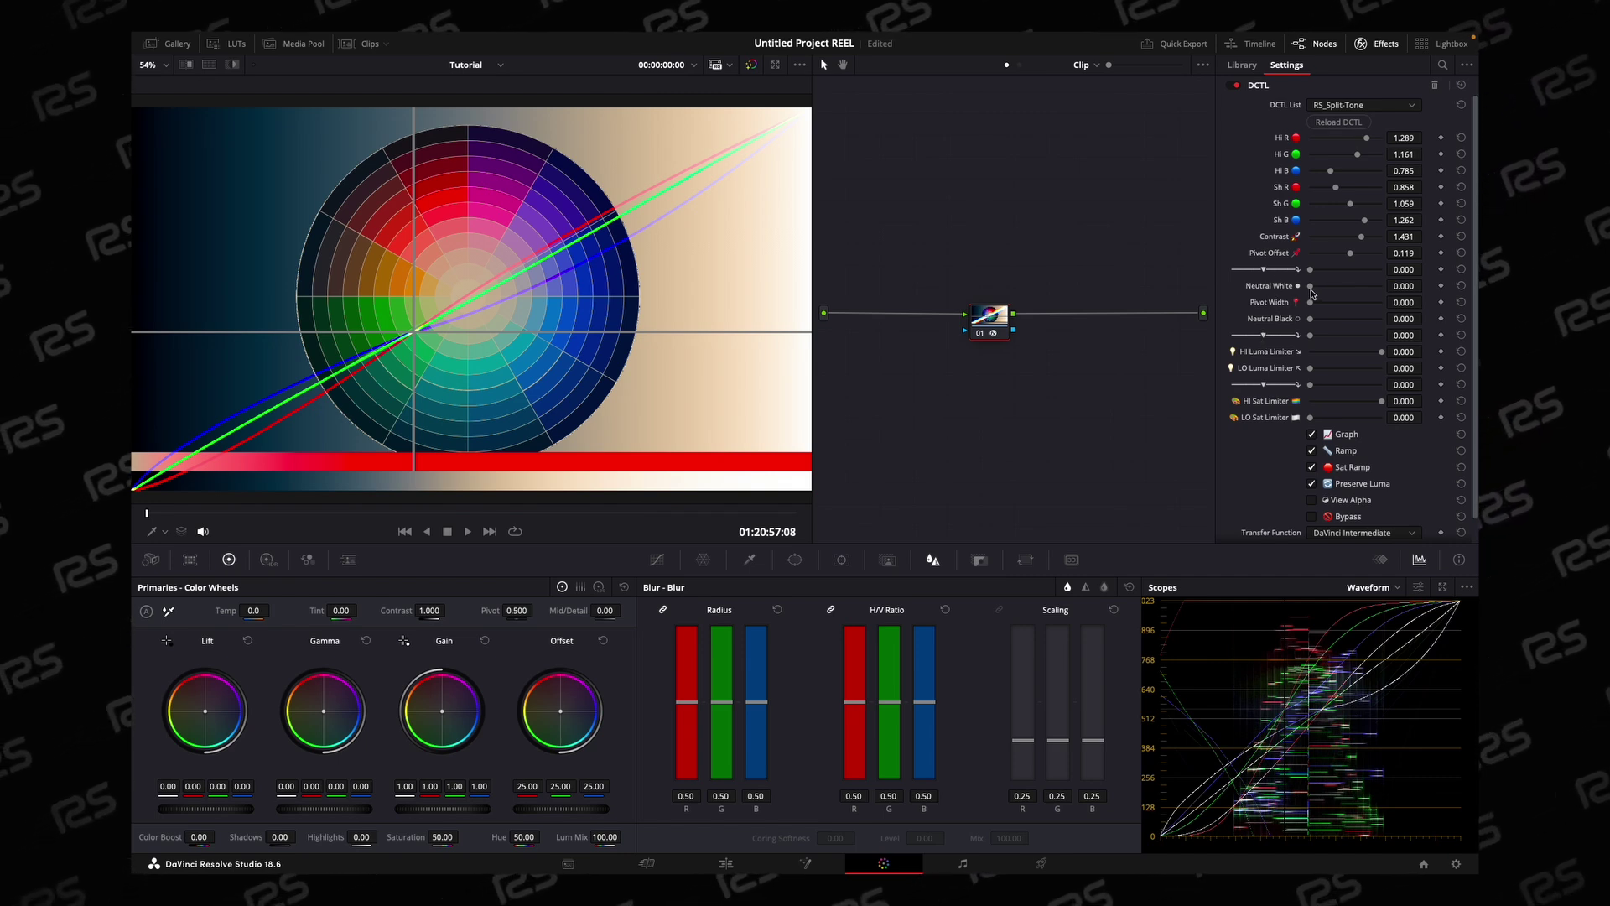
drag(1311, 287, 1319, 289)
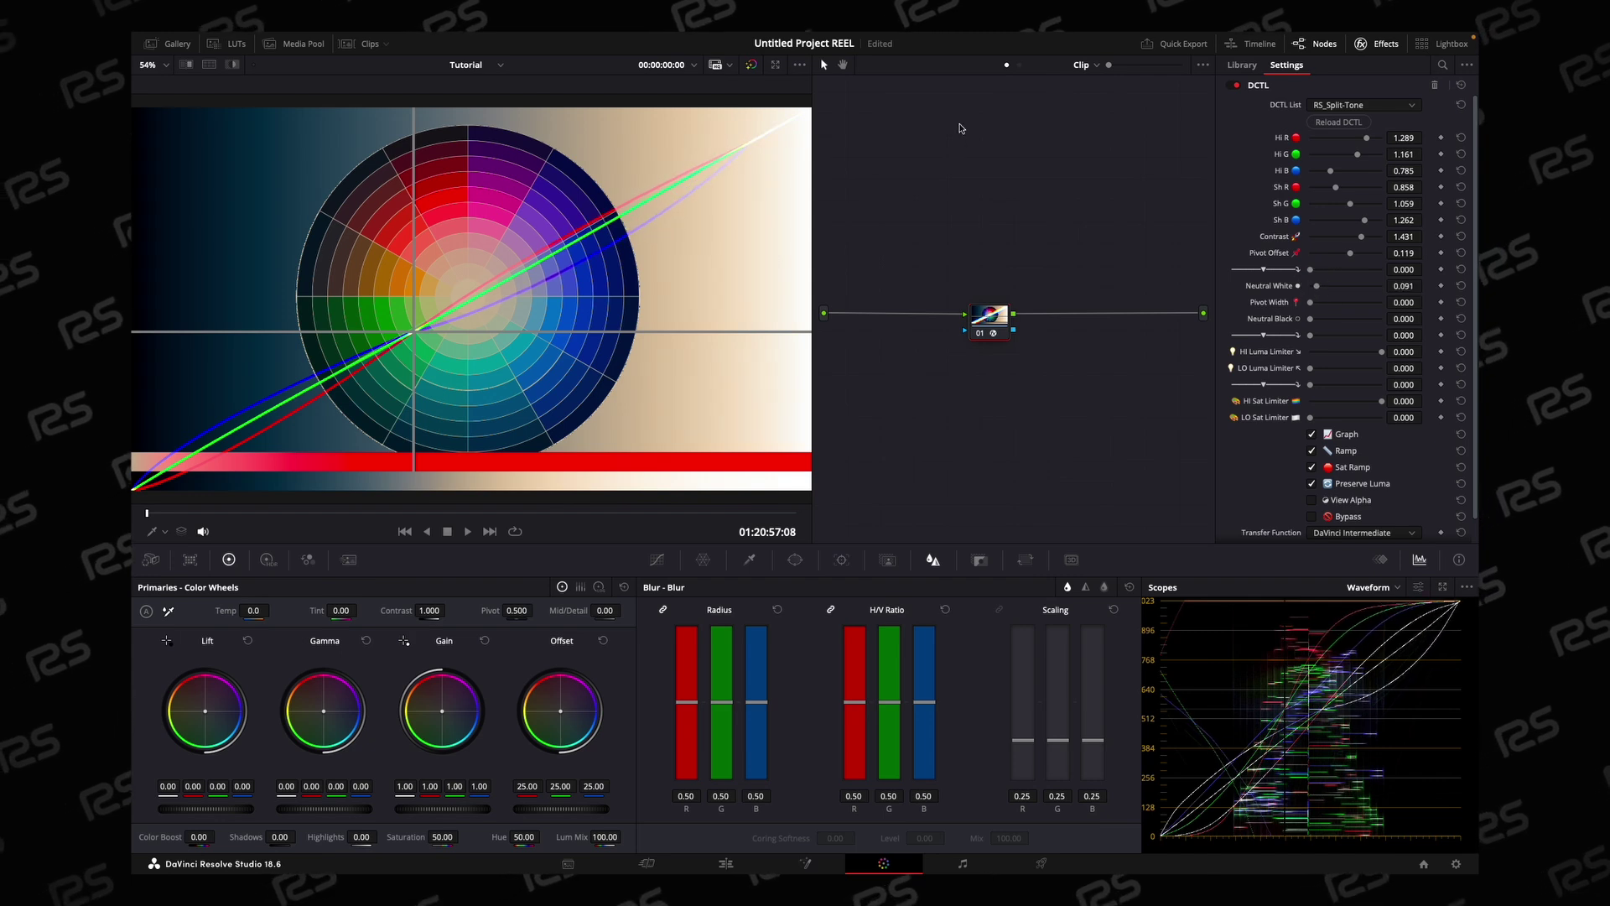
drag(1314, 302, 1322, 303)
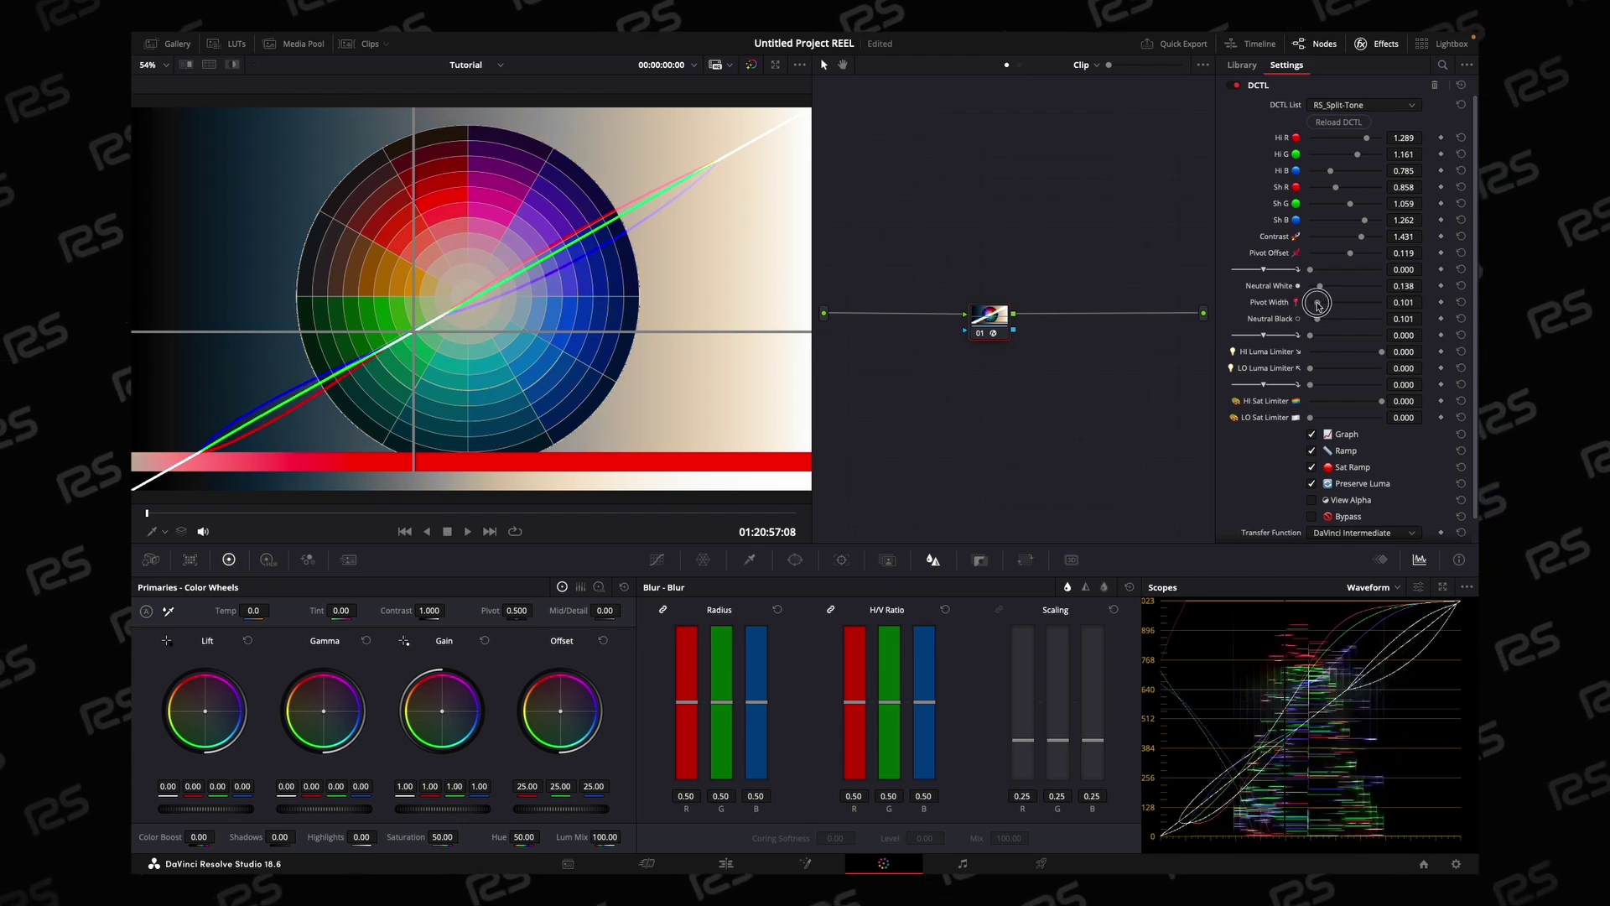
drag(1321, 303, 1317, 303)
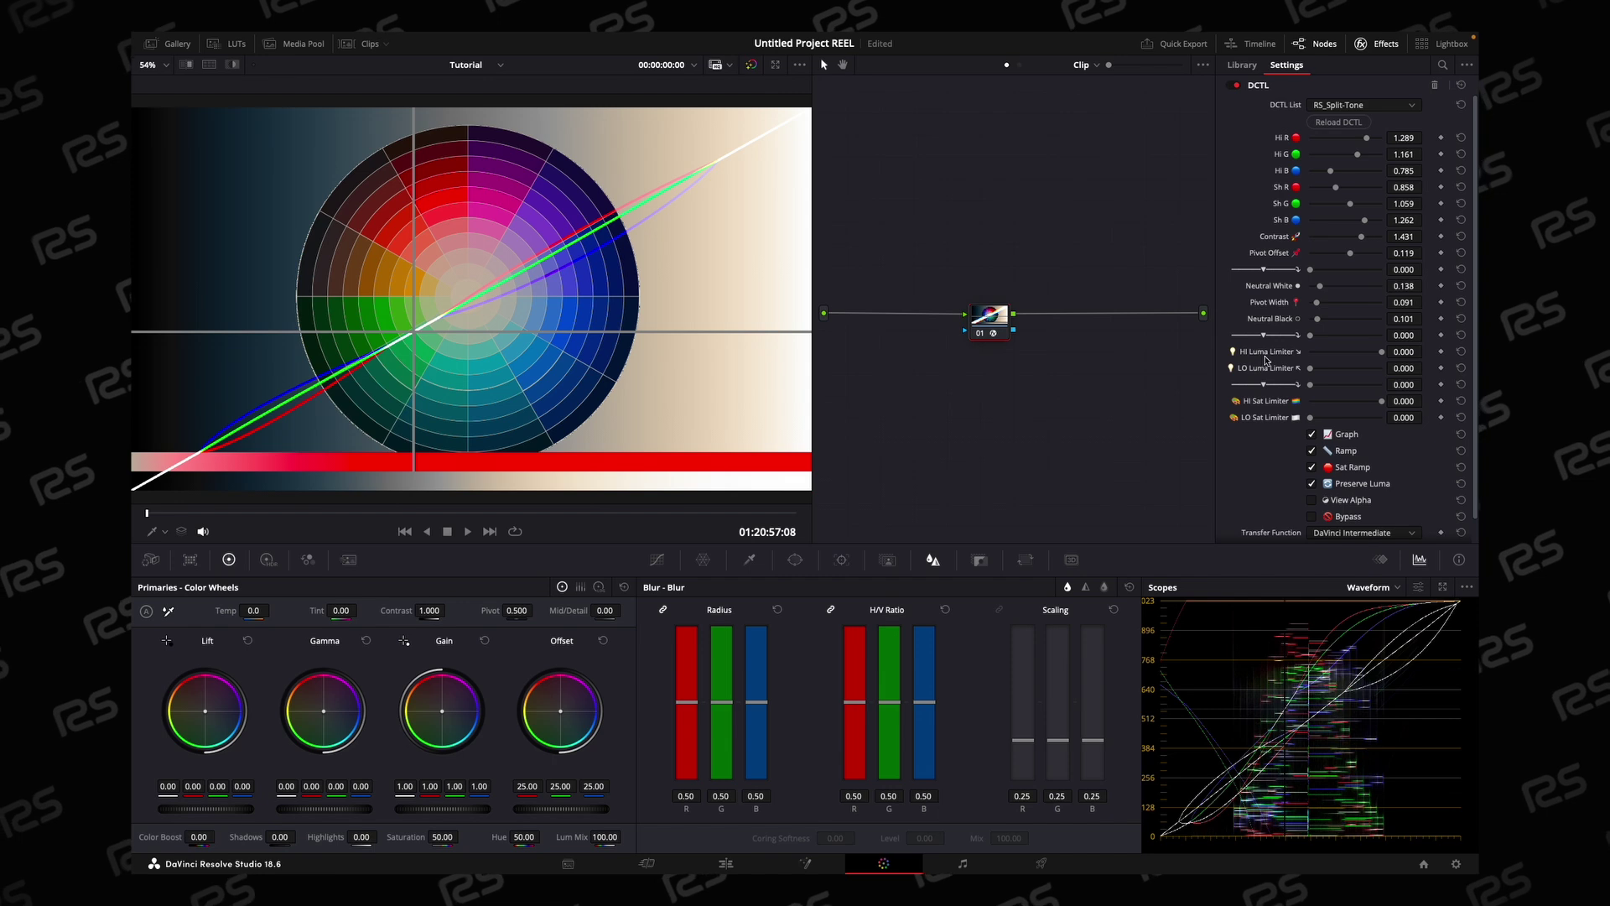
- Using the alpha matte, set highlight luma limit to -0.862 and highlight saturation to -0.459
click(1330, 500)
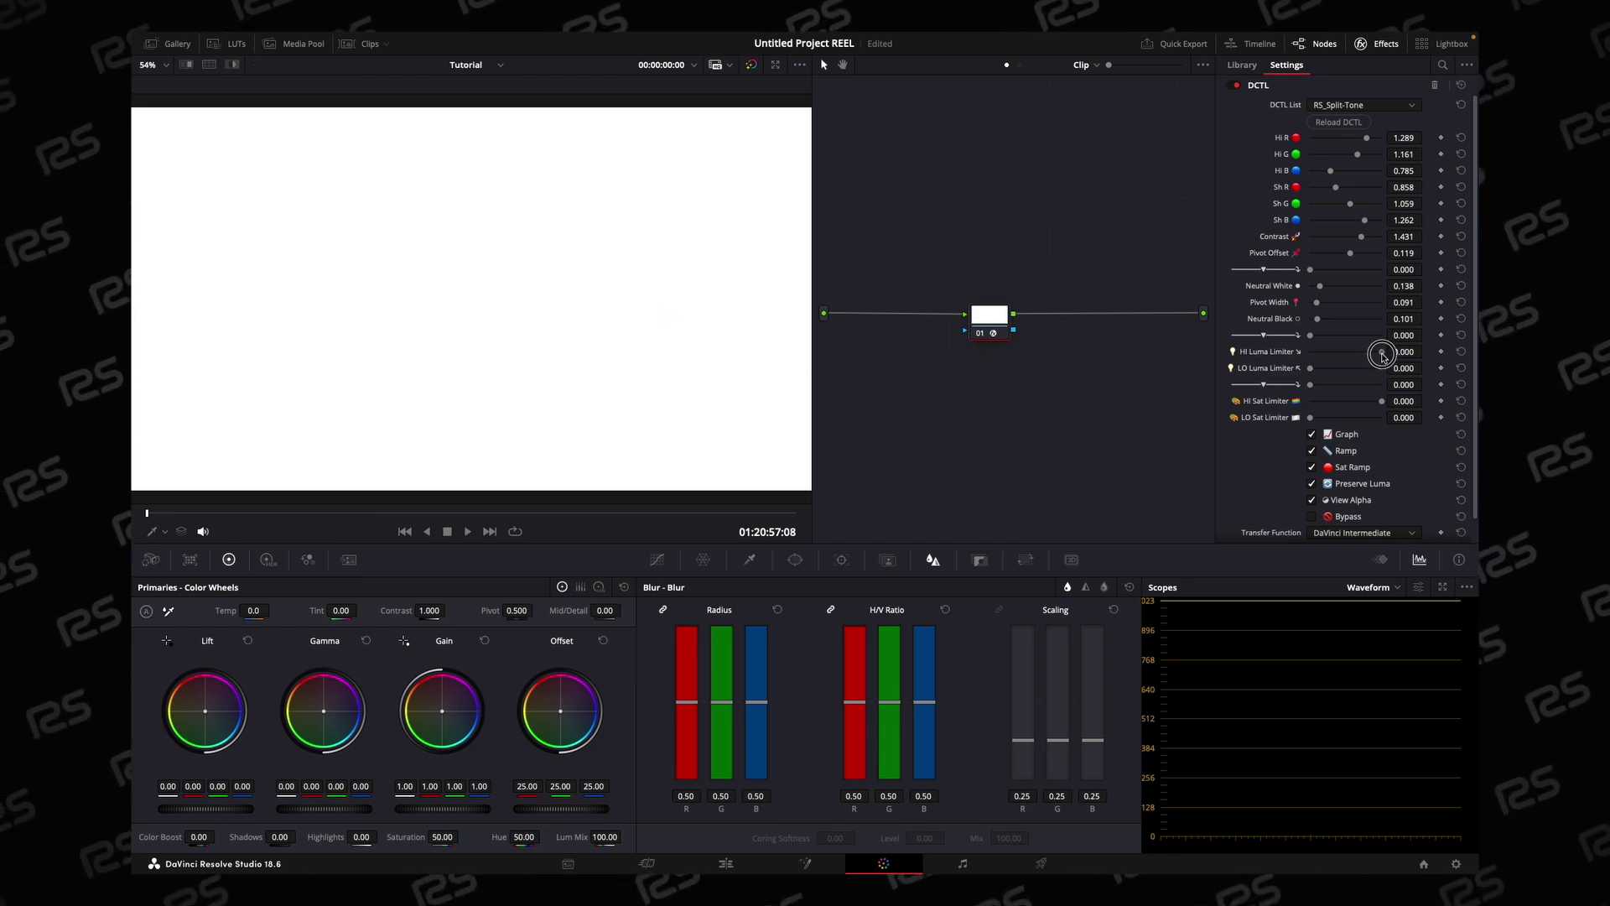
drag(1385, 352, 1325, 369)
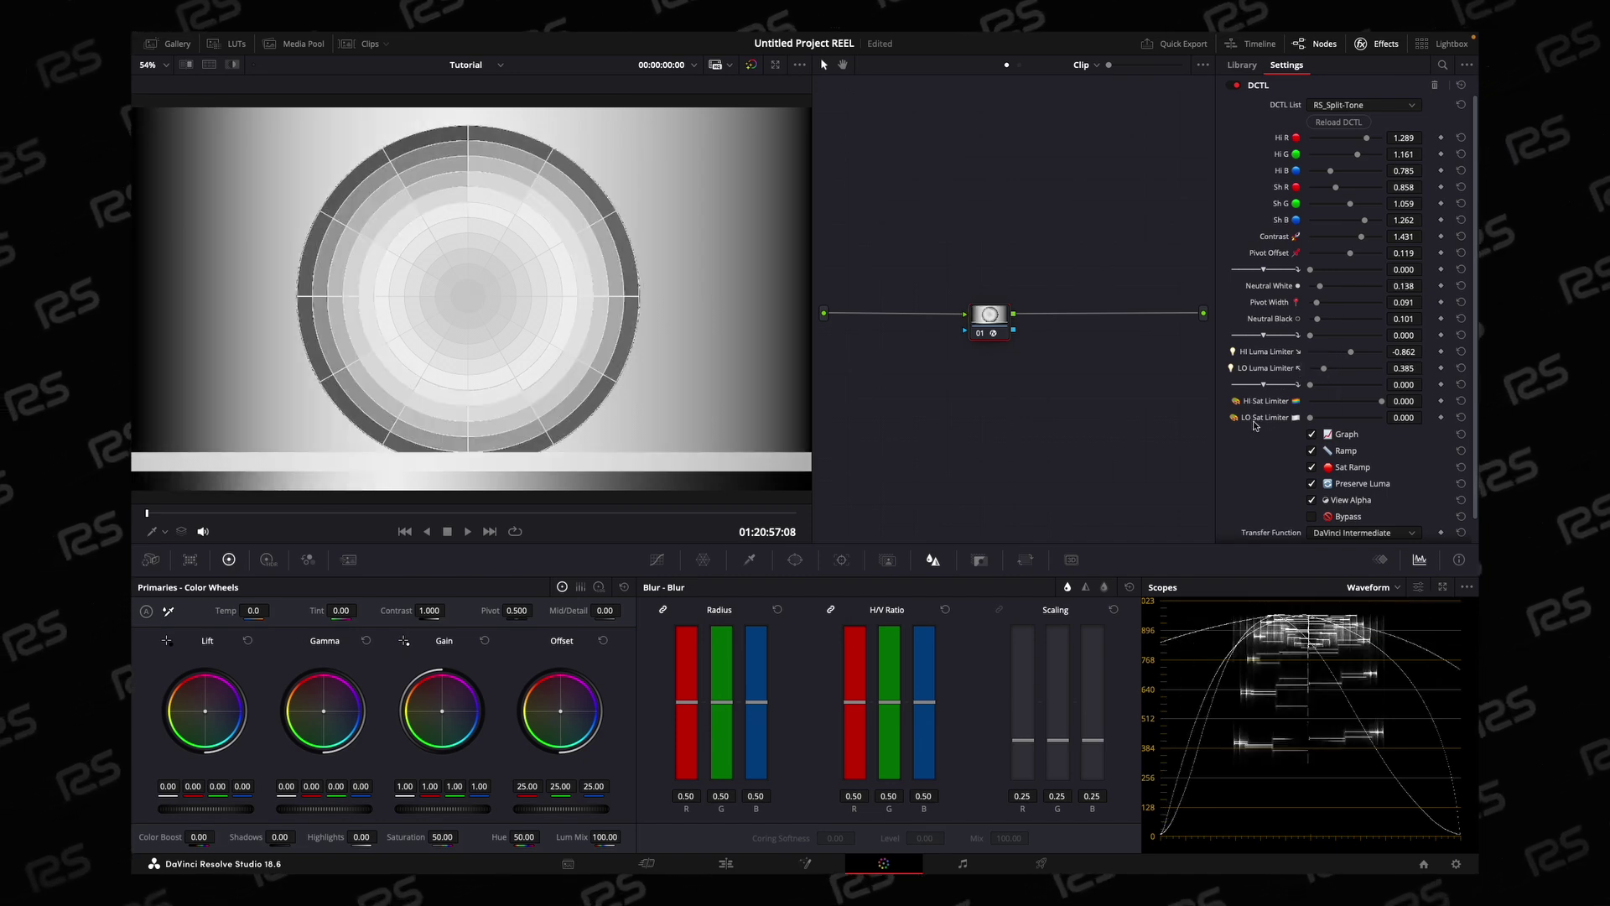
drag(1384, 400, 1347, 416)
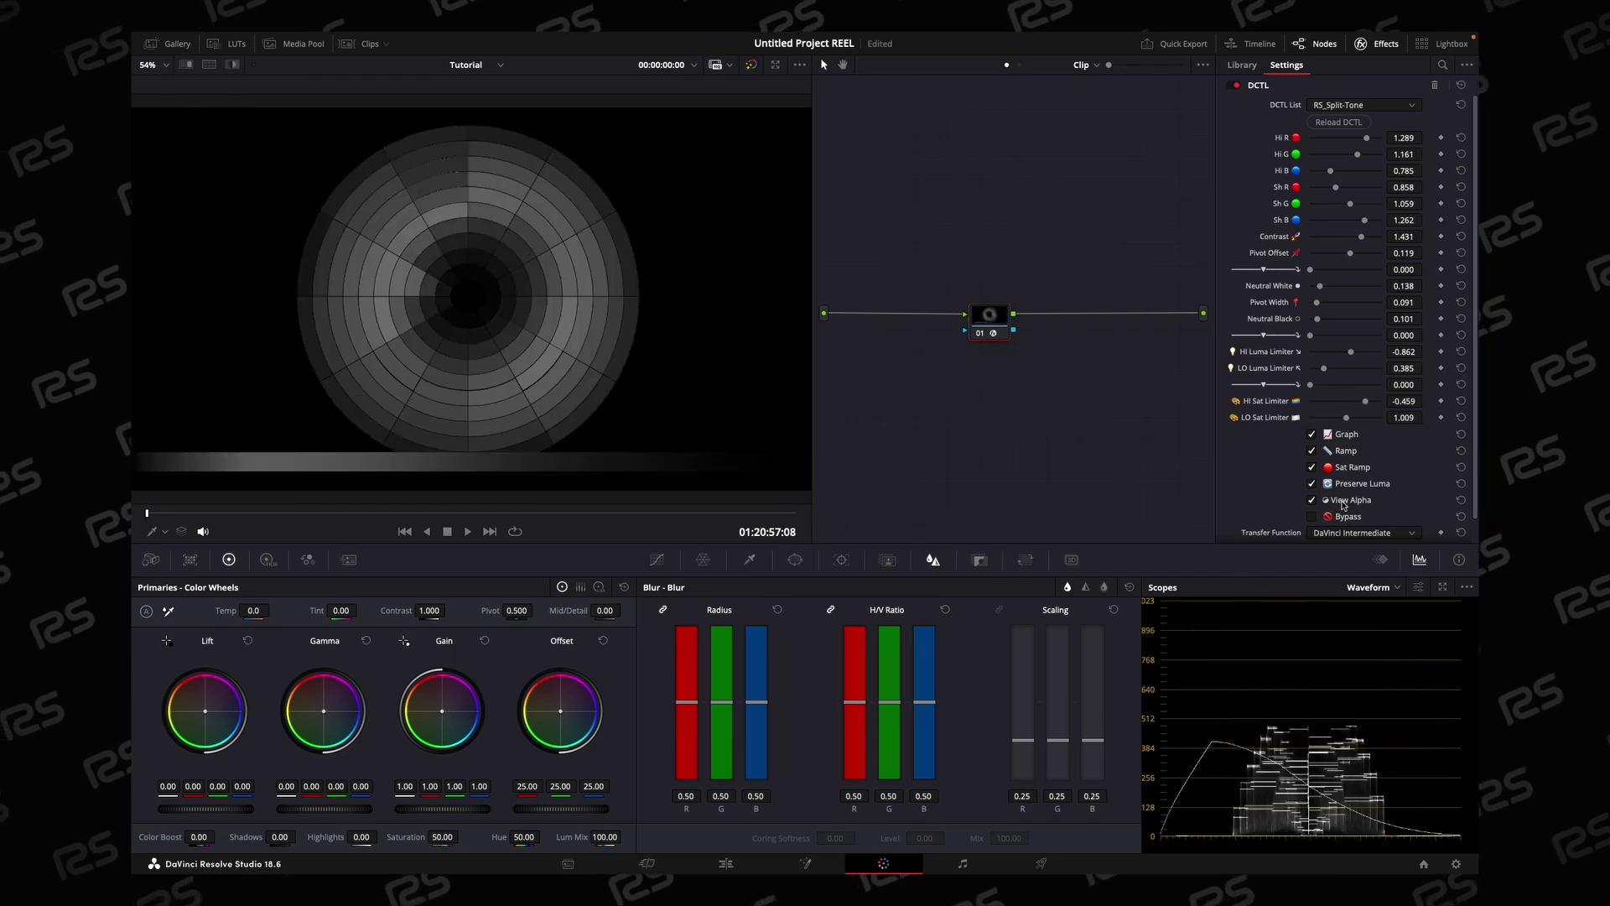
click(1328, 500)
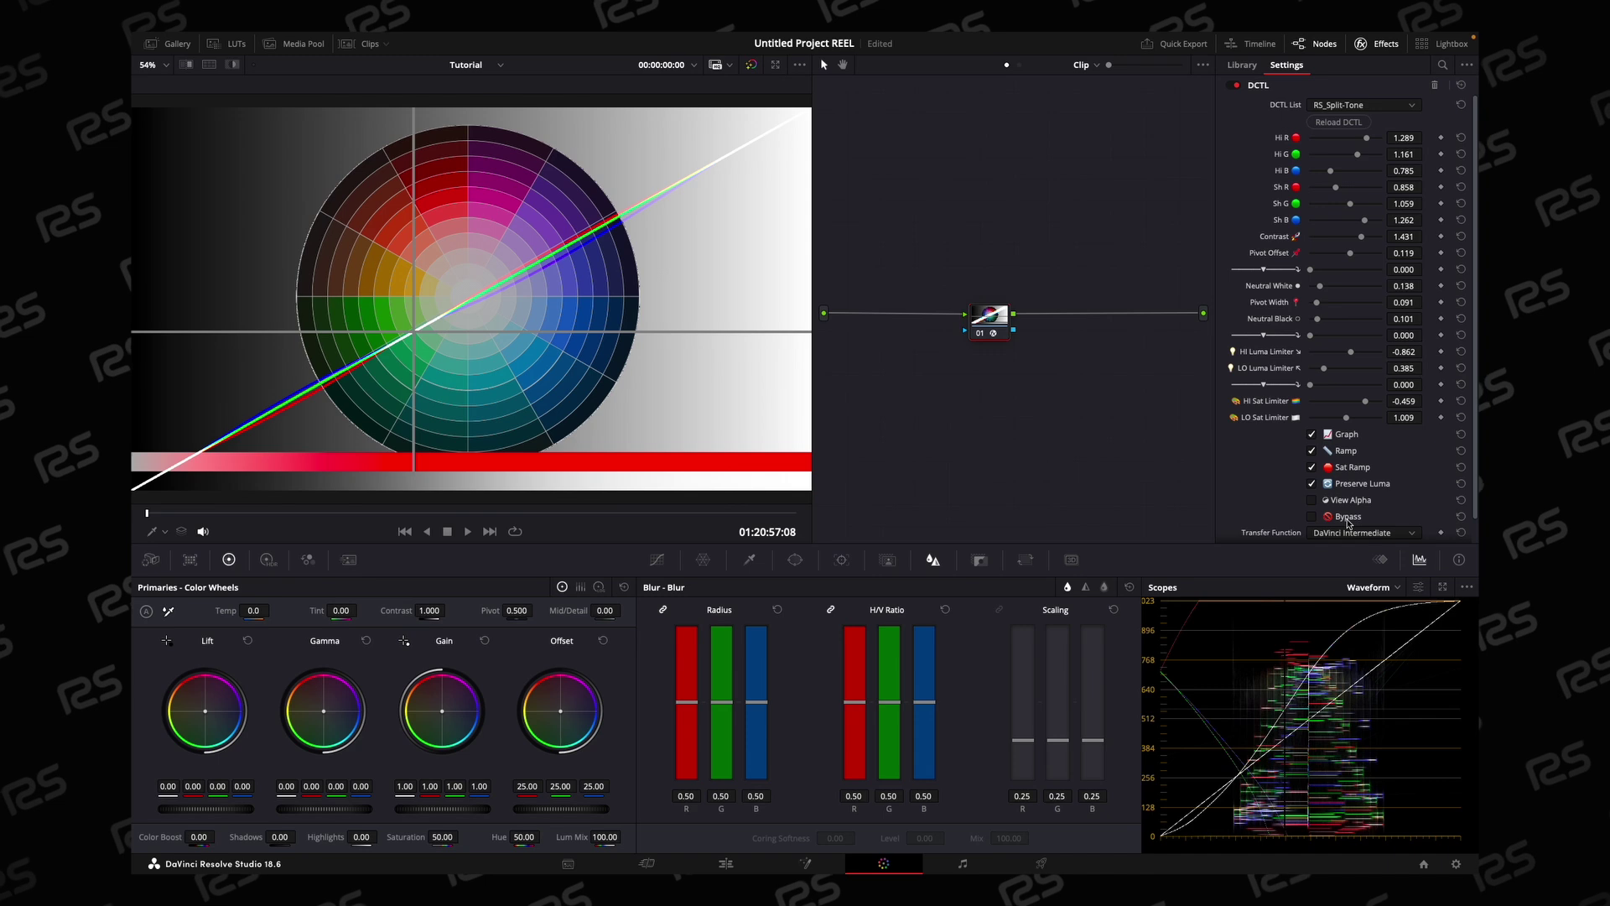
- Return the Hi/Lo Luma and Hi/Lo Sat Limiter sliders to zero
click(1349, 517)
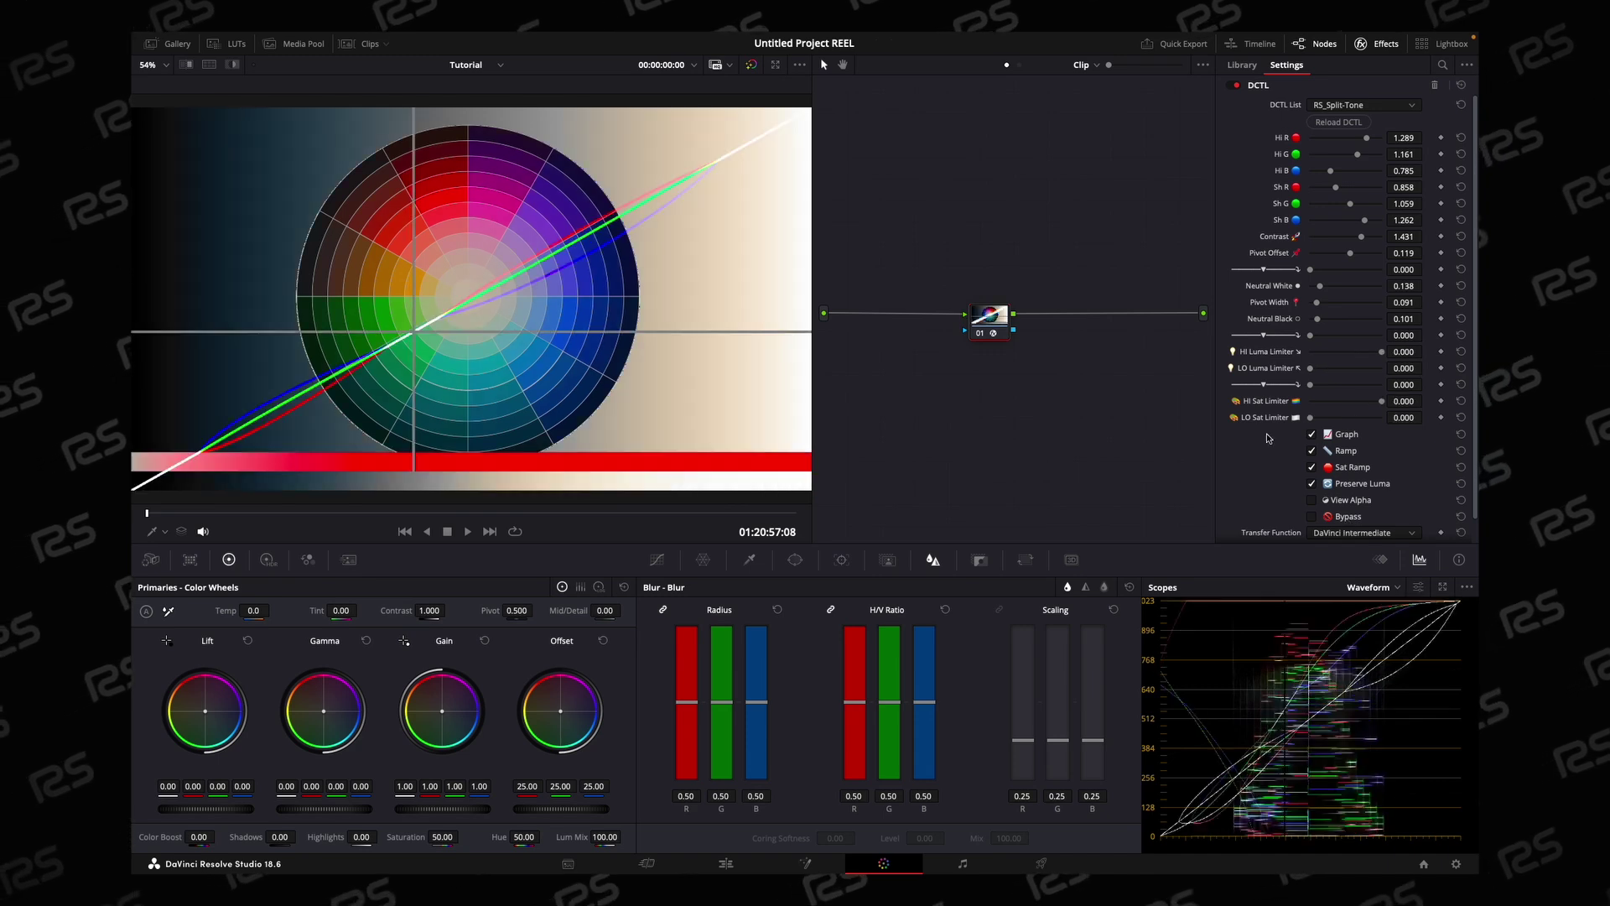